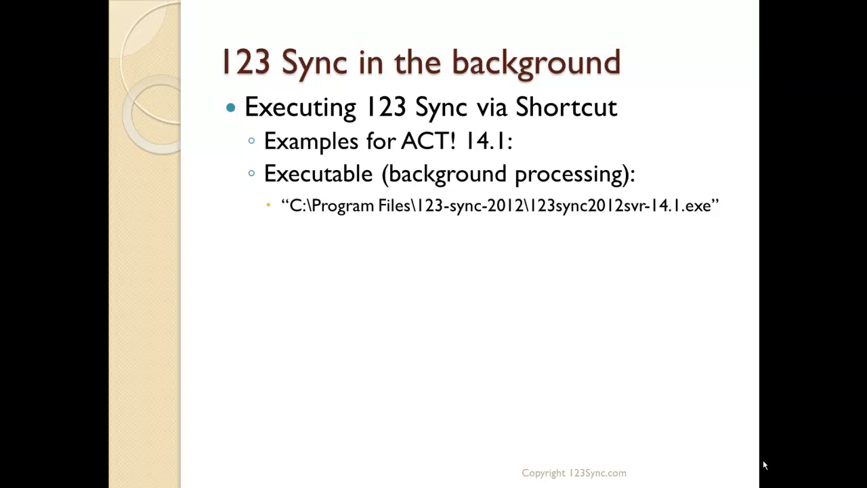
Step: Reveal the interactive executable and C:\Program Files\123-sync-2012\ default folder bullets, then advance to 'Other methods'
key(Right)
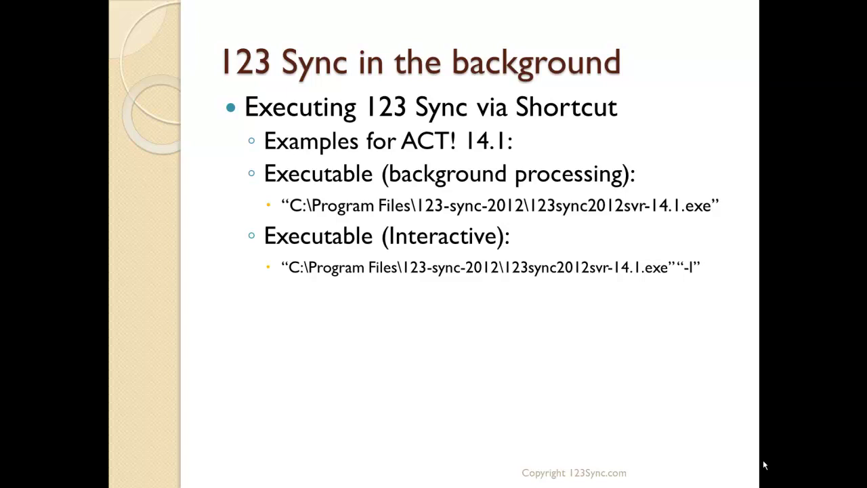
key(Right)
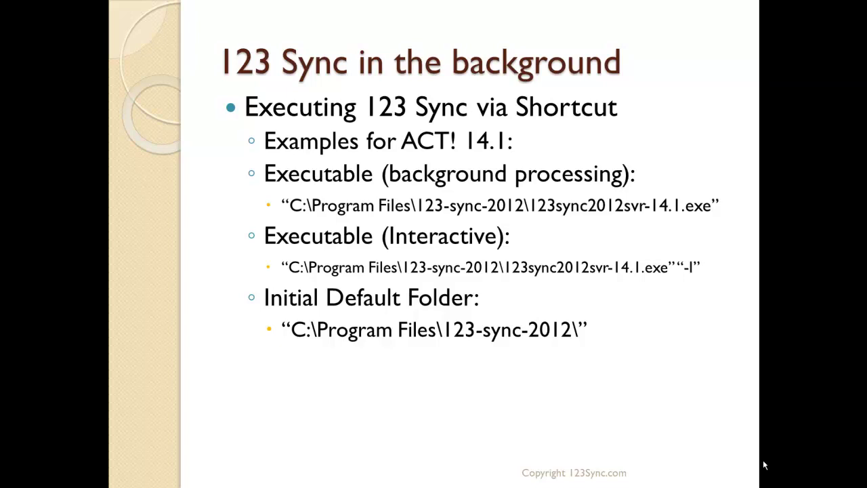
key(Right)
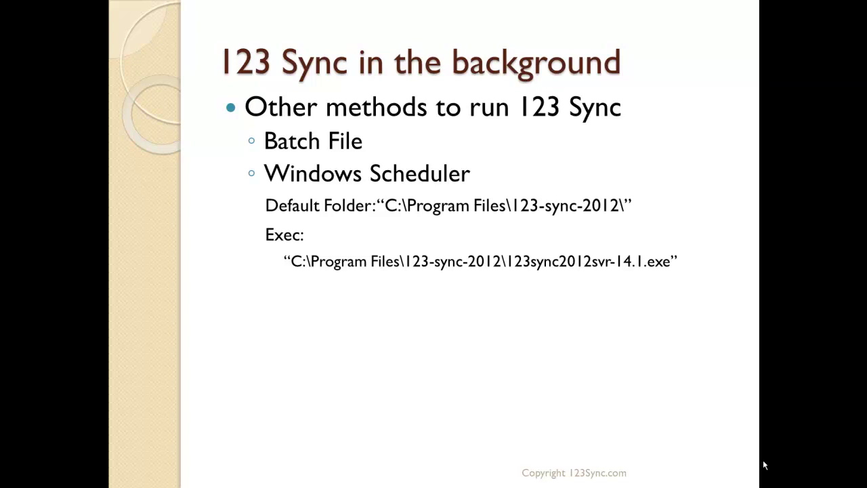
Step: Show the star callout about using the same Windows username and password
click(764, 465)
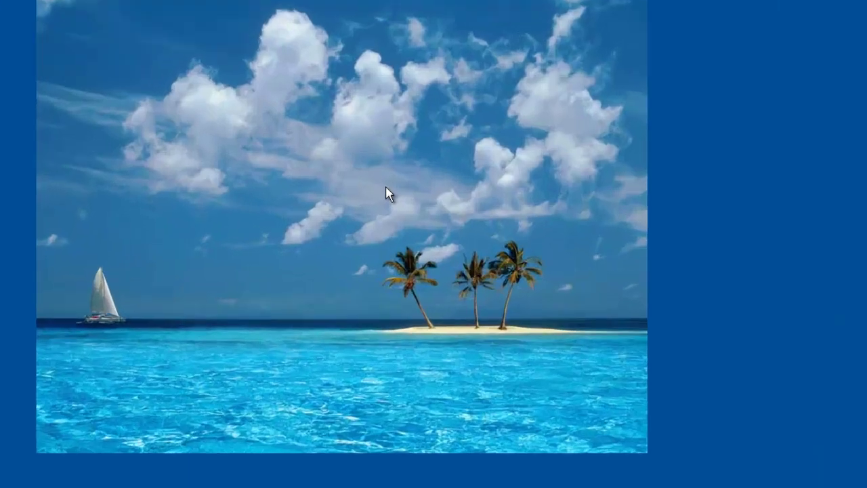
Step: Start the Create Shortcut wizard from the desktop's New menu
right_click(412, 197)
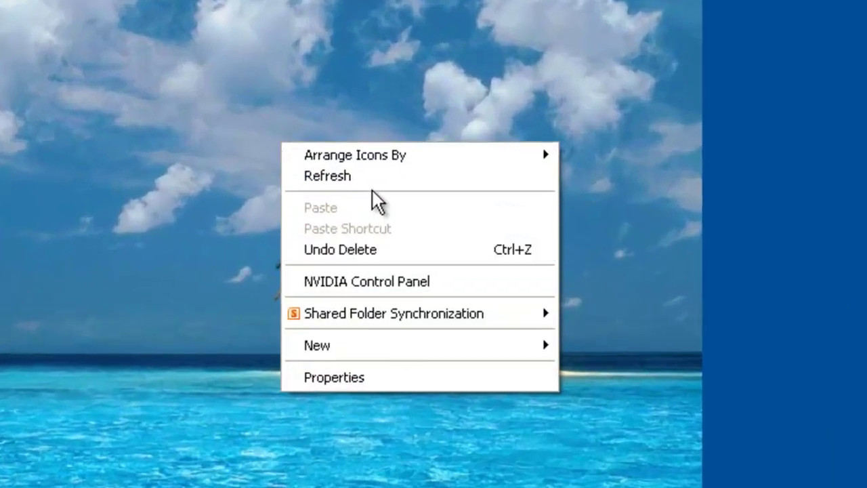
mouse_move(380, 349)
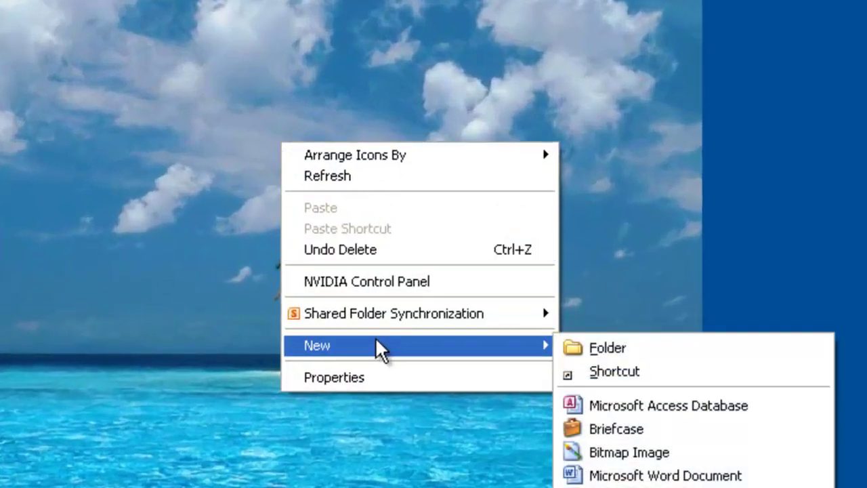
click(644, 372)
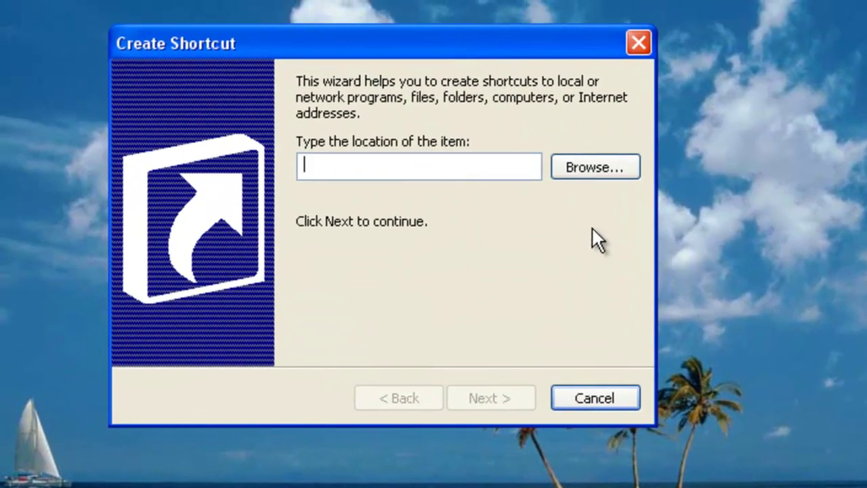
Step: Browse to C:\Program Files\123-sync-2012 and choose 123sync2012svr-14.1.exe as the shortcut target
click(599, 168)
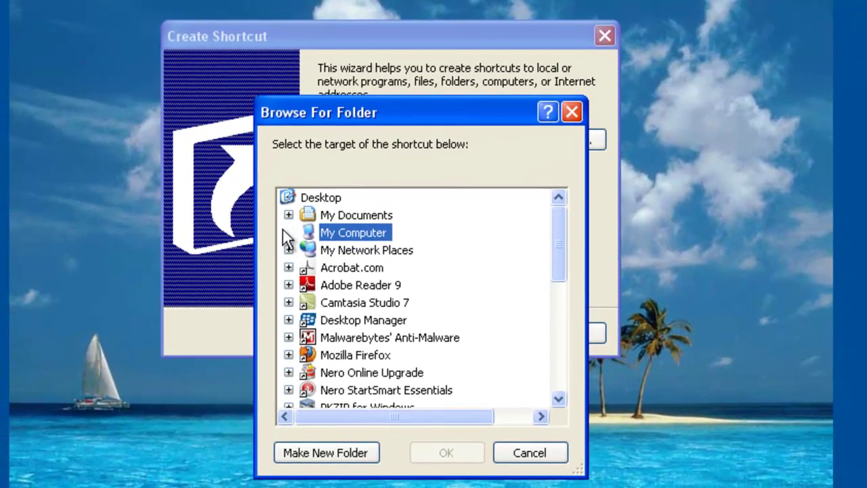
click(262, 275)
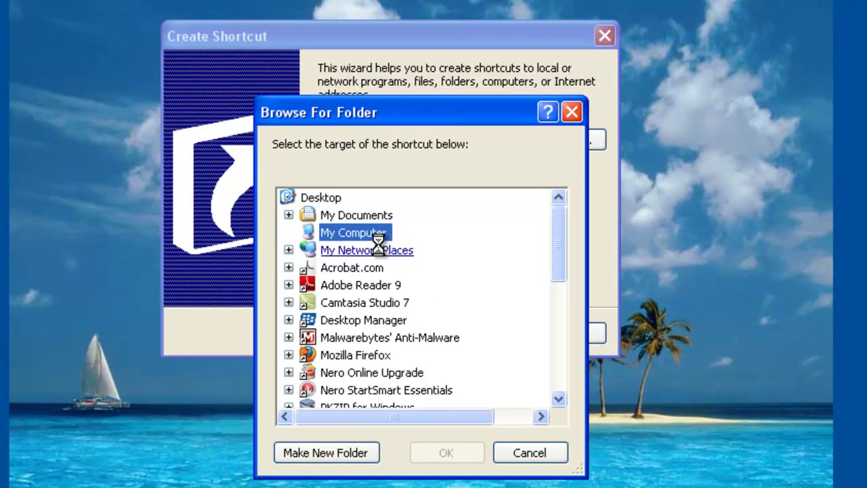
double_click(391, 269)
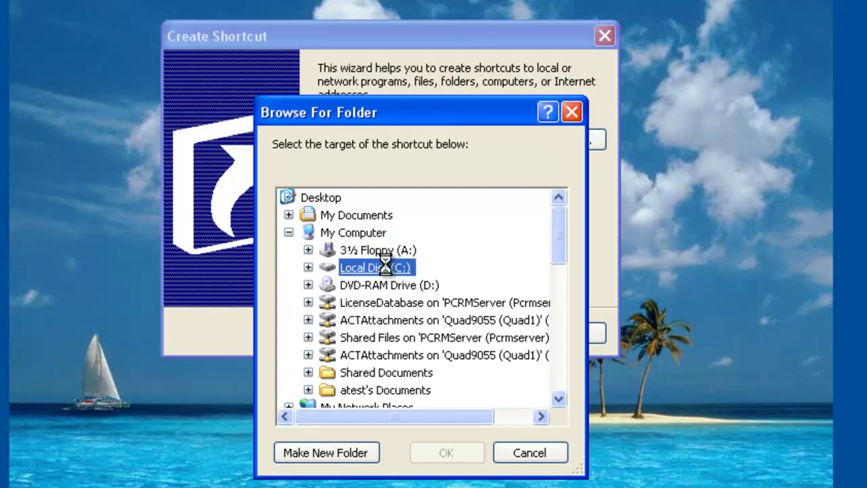
drag(560, 217, 560, 319)
double_click(393, 250)
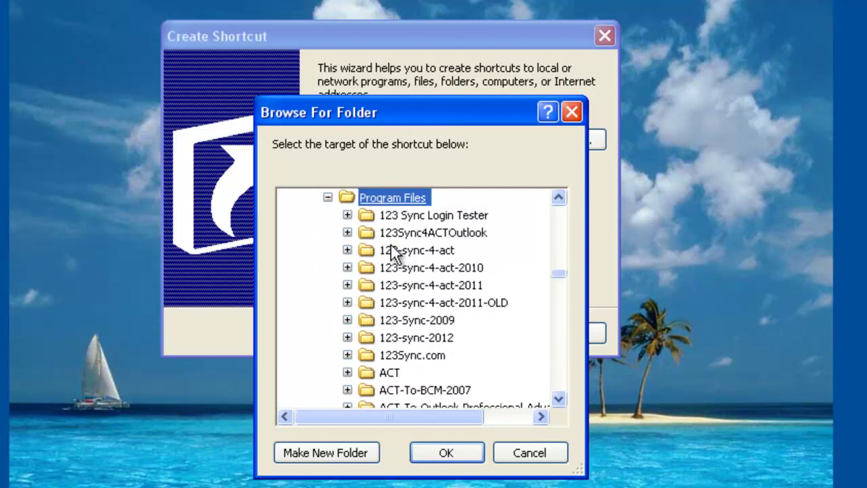
double_click(427, 337)
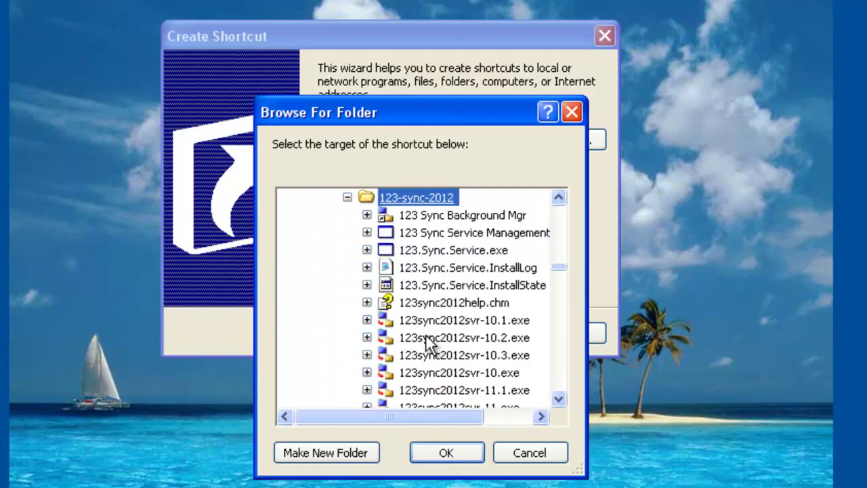
click(559, 399)
click(559, 400)
click(559, 399)
click(559, 399)
click(560, 399)
click(559, 399)
click(560, 399)
click(559, 399)
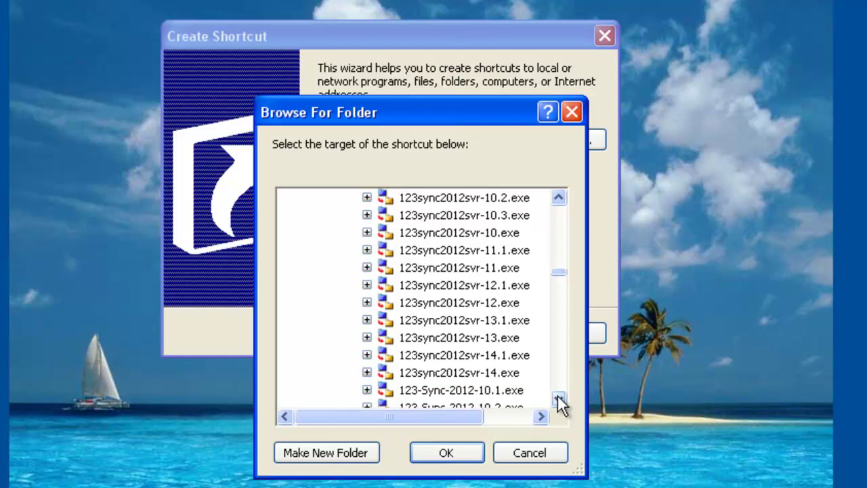
click(488, 355)
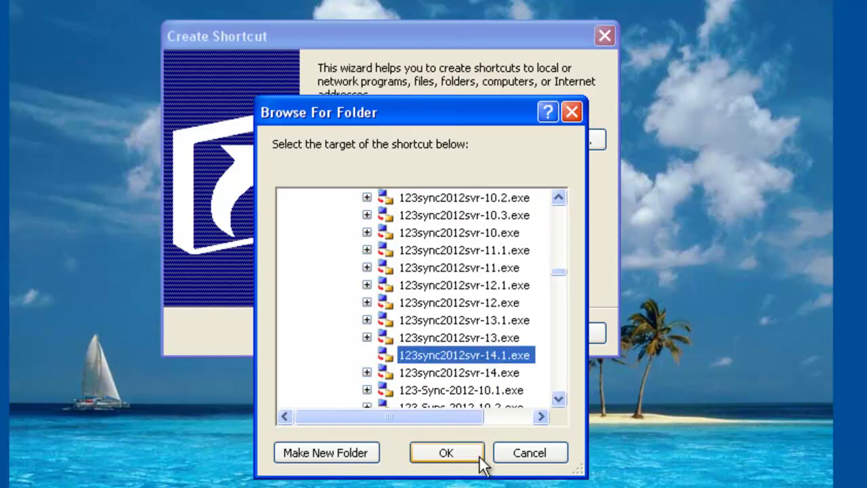
click(446, 452)
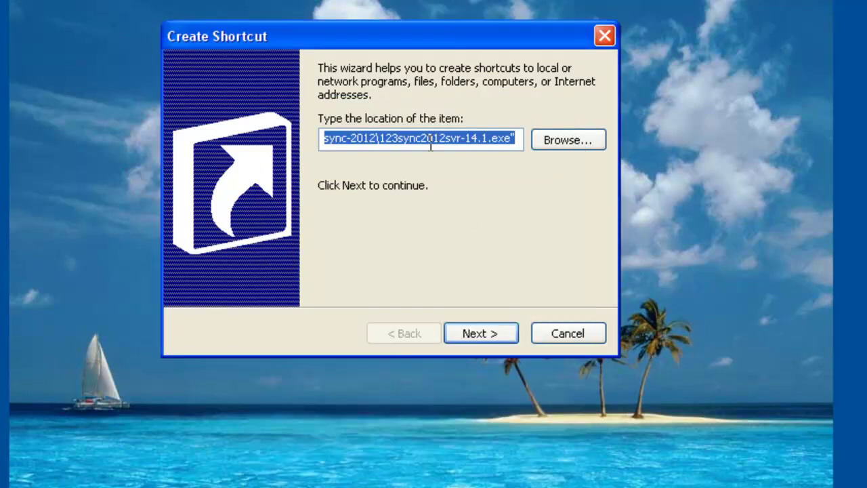
Step: Name the shortcut '123 Sync Backround' and finish the wizard
click(494, 332)
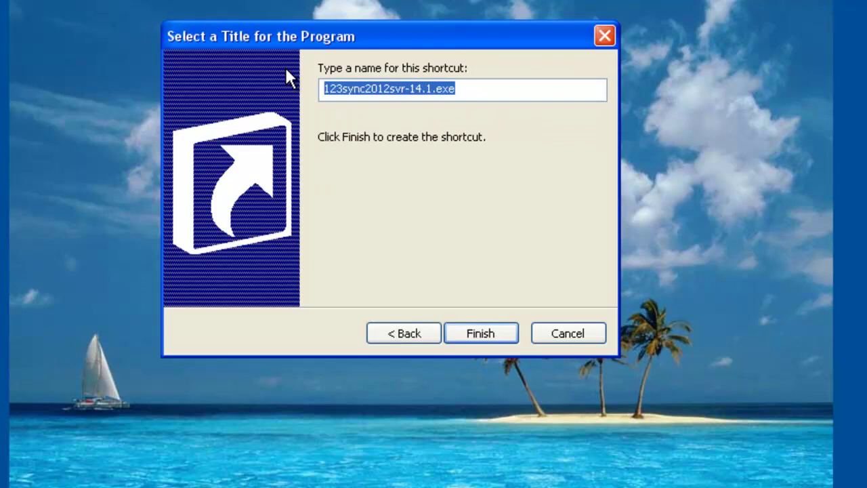
text(123 Sync )
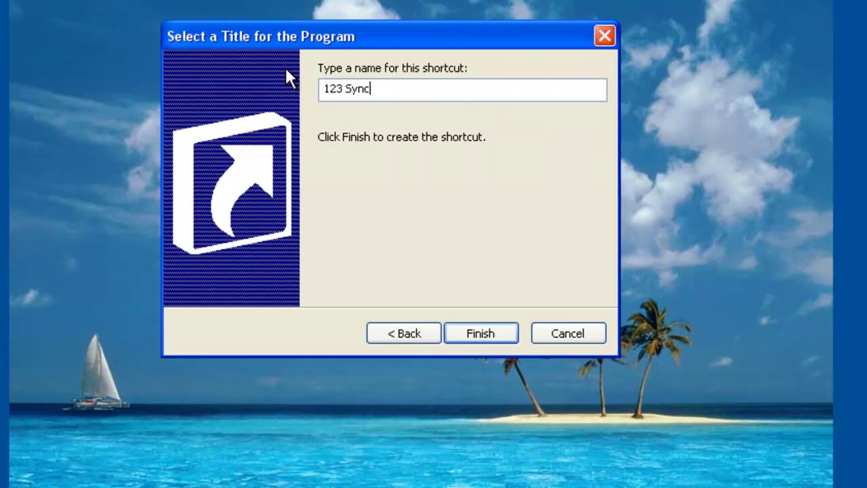
text(Backround)
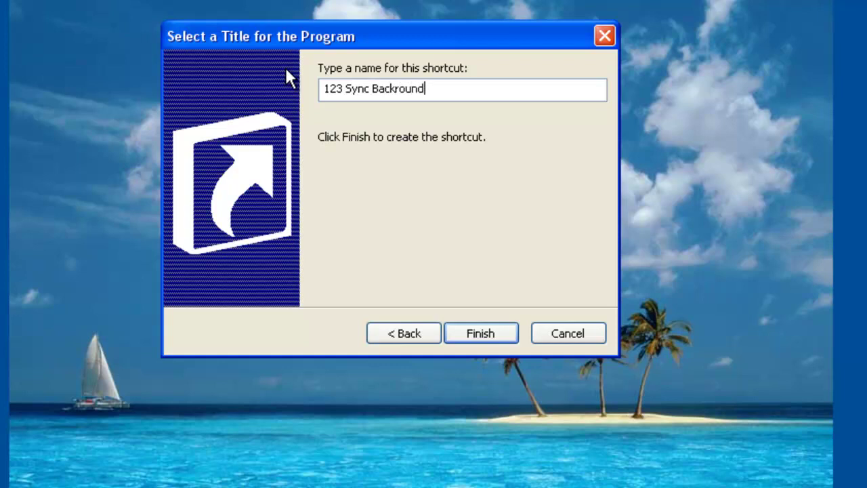
click(478, 332)
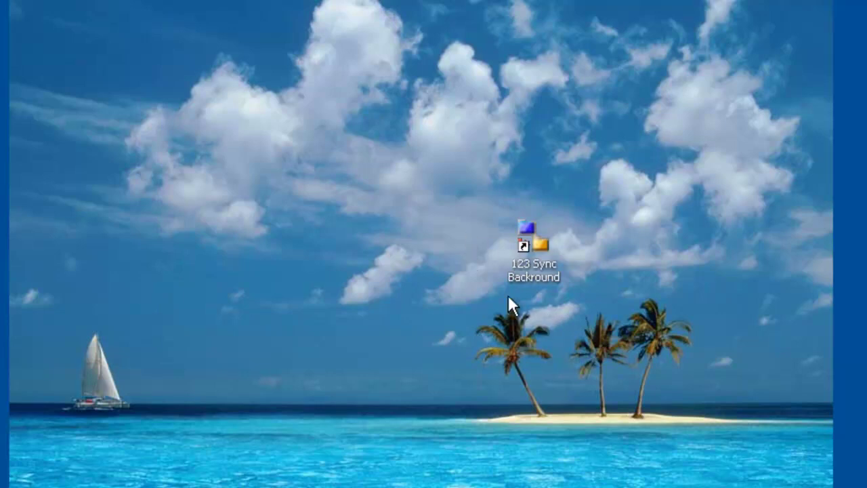
Step: Start another Create Shortcut wizard from the desktop and move it lower on screen
right_click(283, 256)
mouse_move(378, 426)
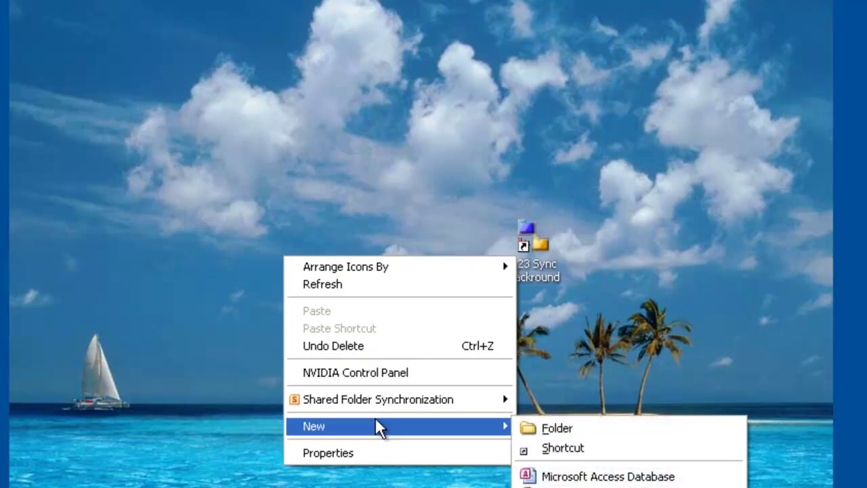
click(579, 462)
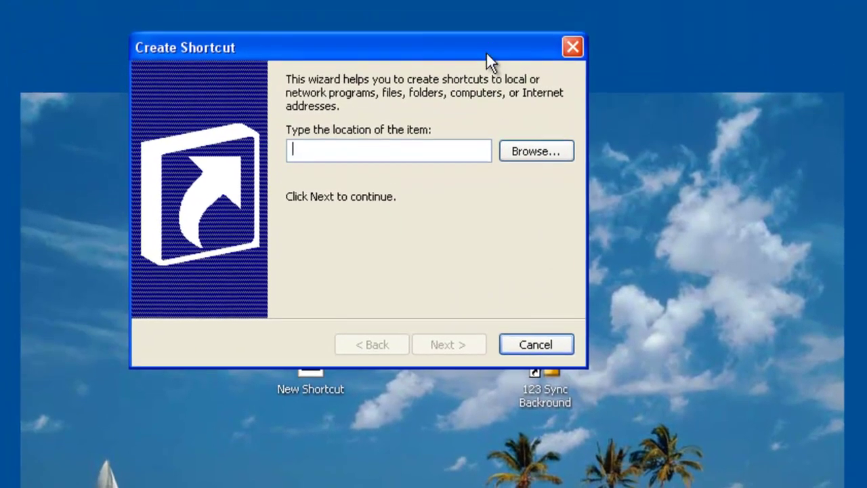
drag(490, 50, 484, 95)
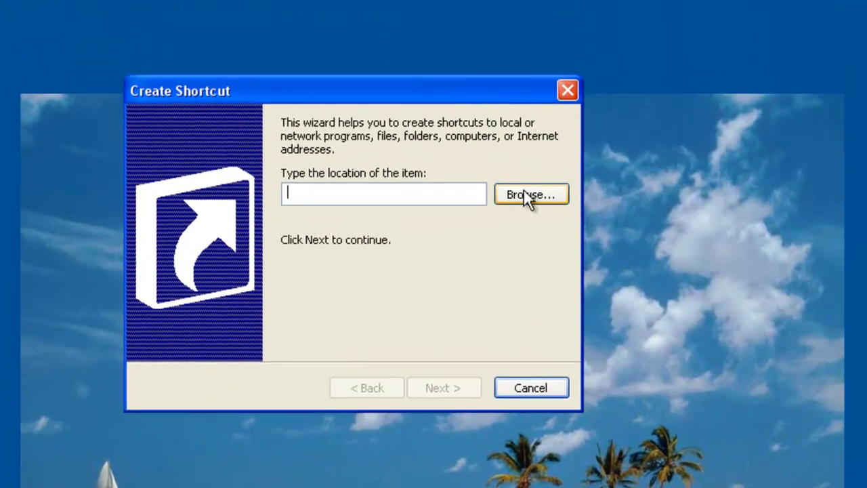
Step: Set the target to 123sync2012svr-14.1.exe in C:\Program Files\123-sync-2012
click(527, 195)
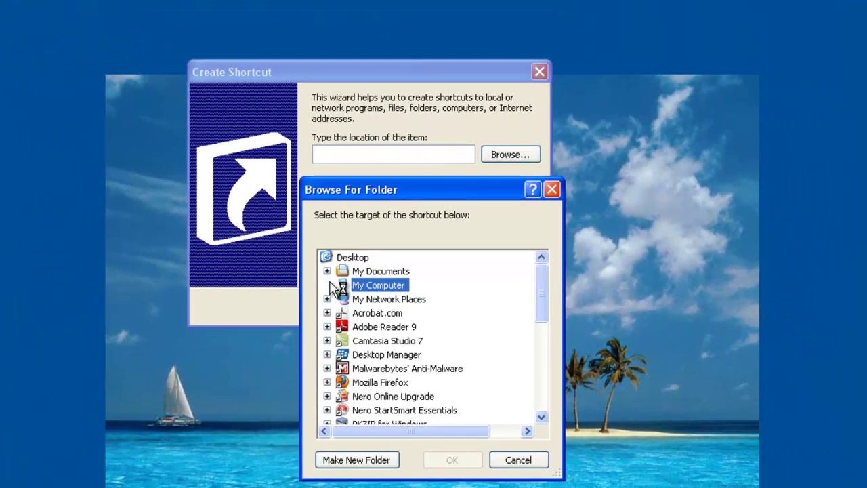
double_click(398, 286)
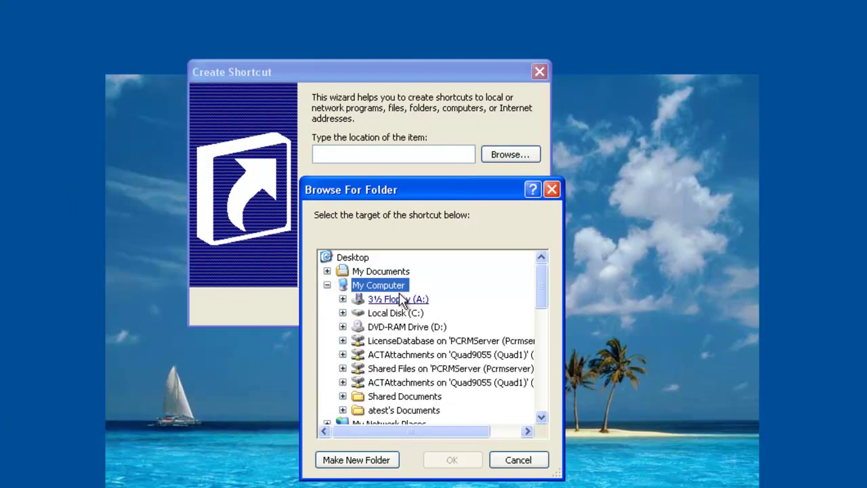
double_click(400, 313)
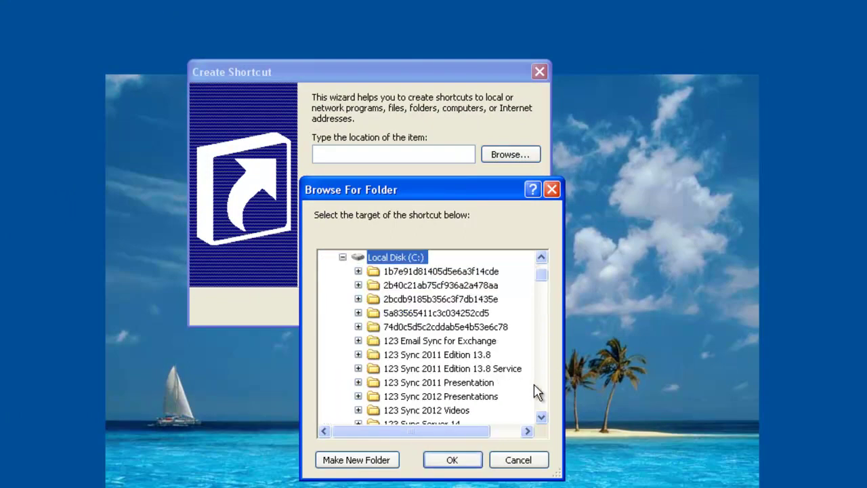
scroll(540, 392, down, 5)
scroll(539, 387, down, 4)
scroll(541, 283, up, 4)
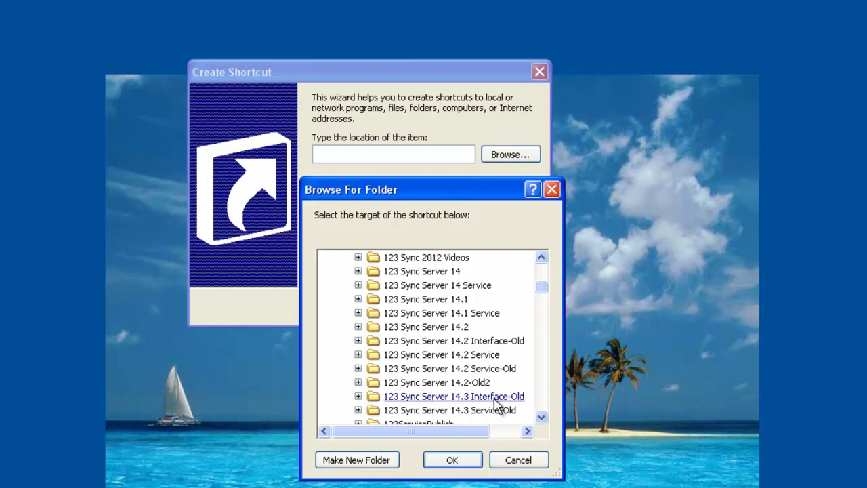
scroll(542, 408, down, 8)
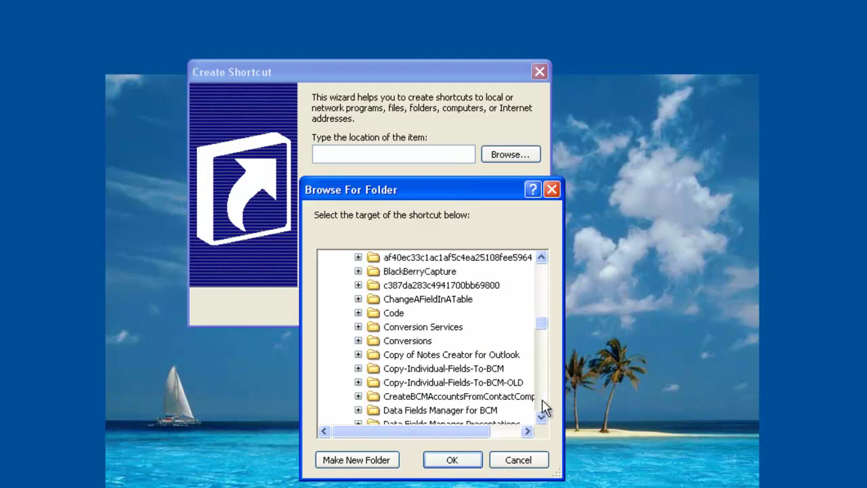
scroll(544, 407, down, 7)
scroll(548, 339, up, 4)
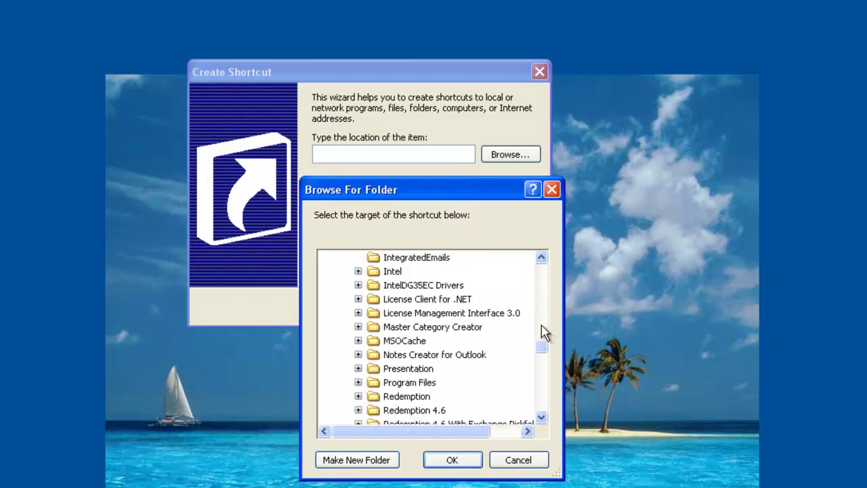
click(423, 383)
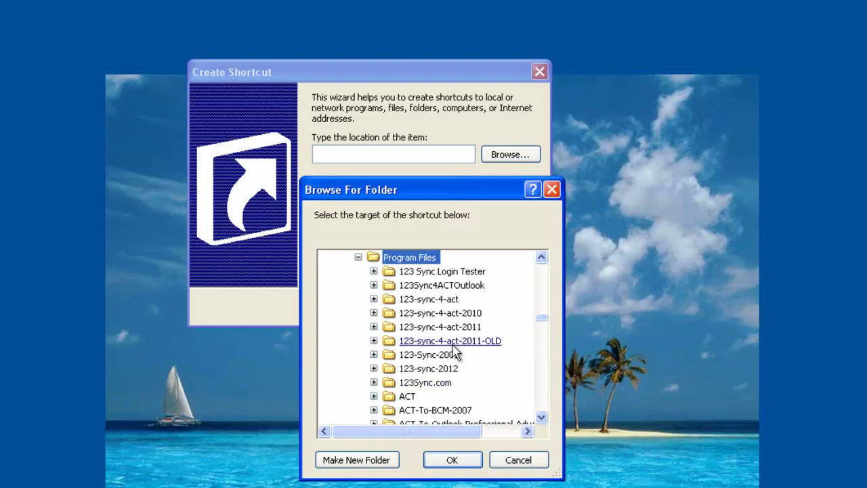
double_click(448, 371)
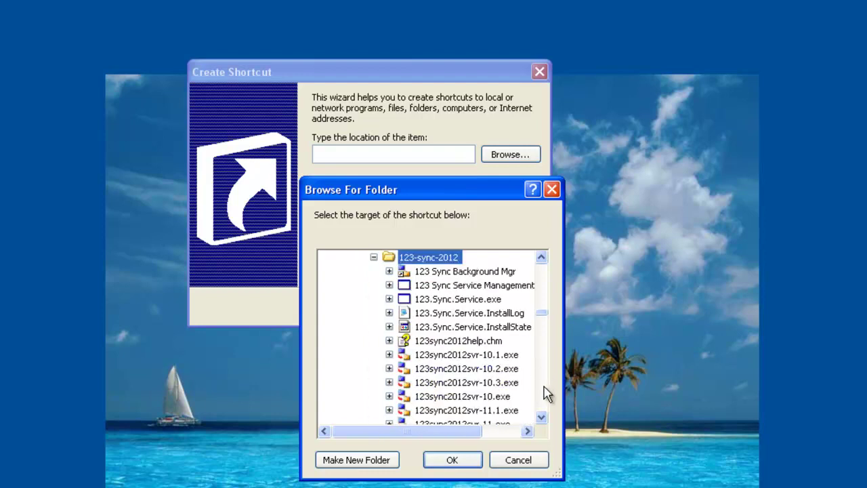
scroll(548, 391, down, 4)
click(491, 342)
click(463, 461)
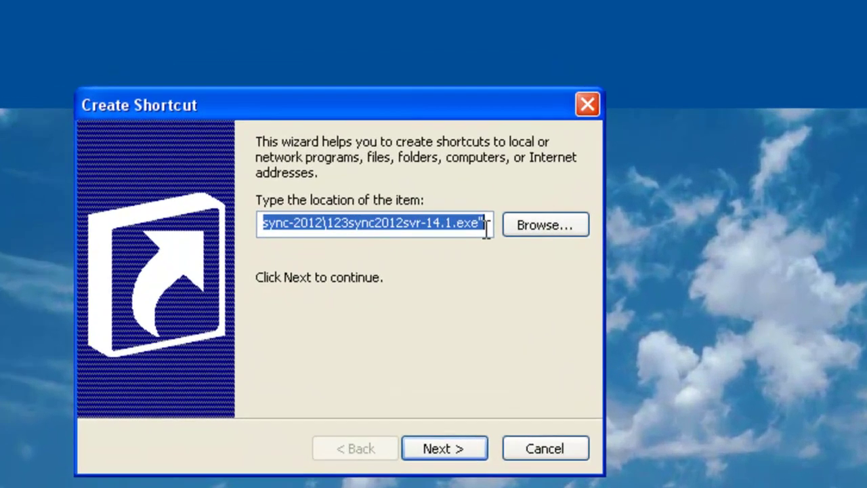
click(468, 156)
Step: Append '-i' to the target, name the shortcut '123 Sync Interactive', and launch it
key(End)
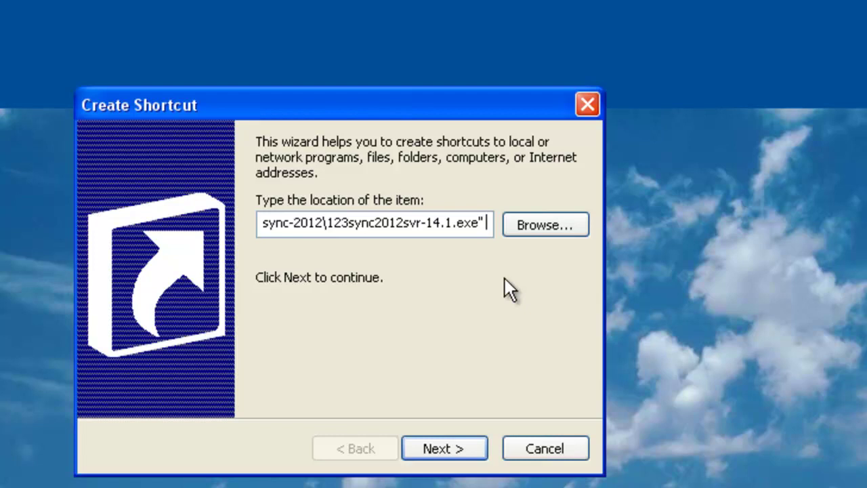
text("-i)
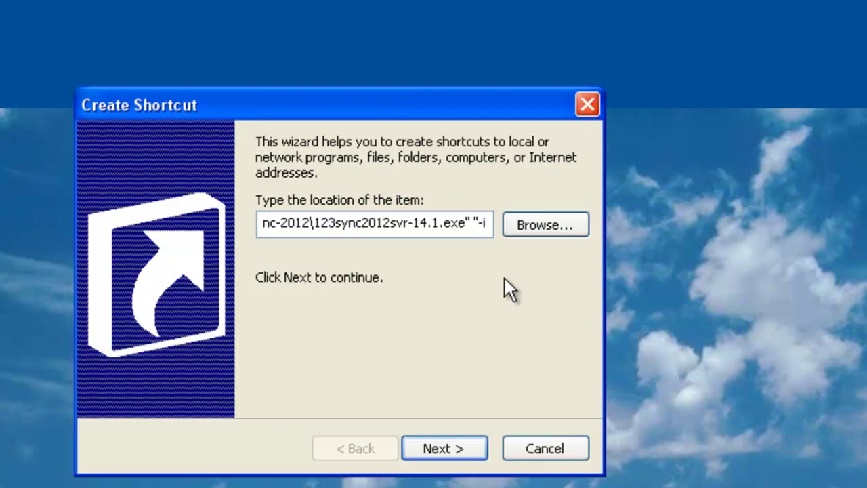
text(")
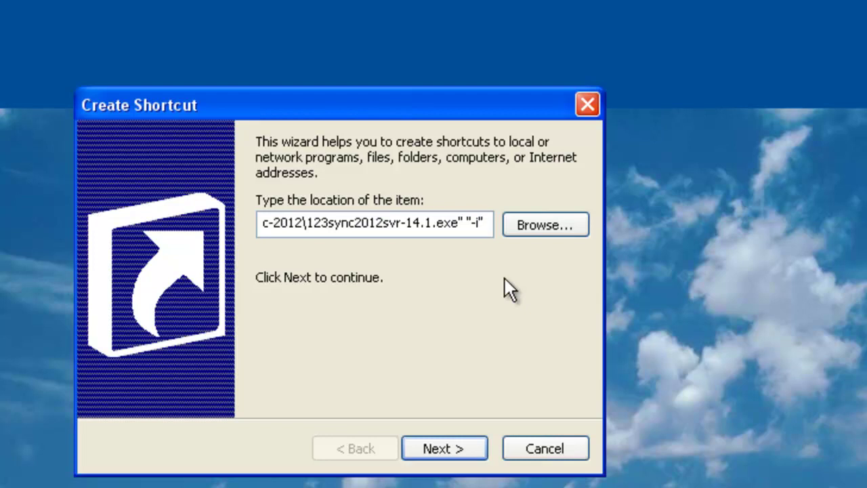
click(446, 442)
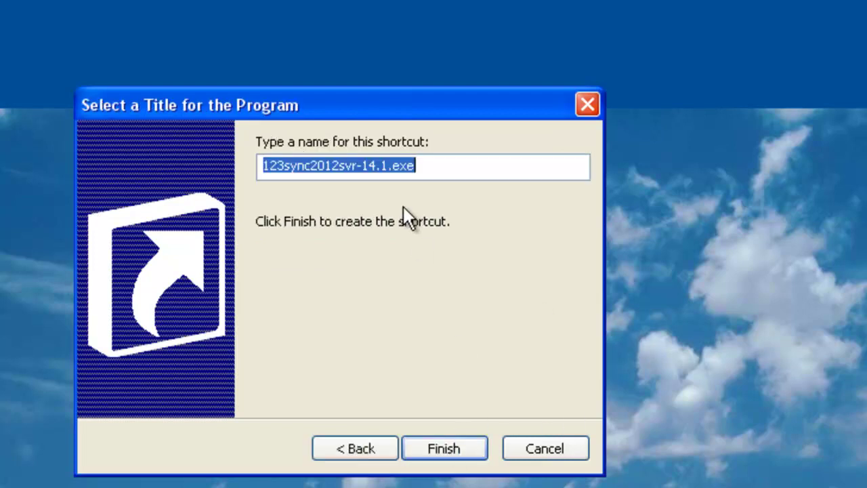
text(123 S)
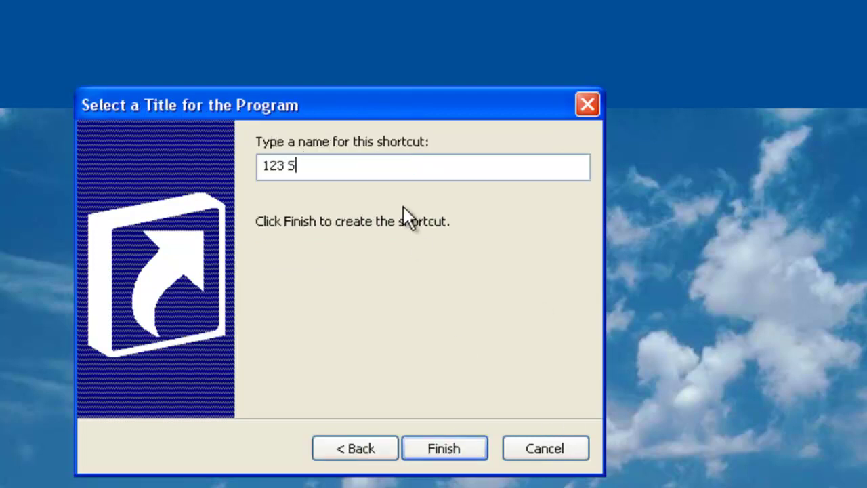
text(ync Interactive)
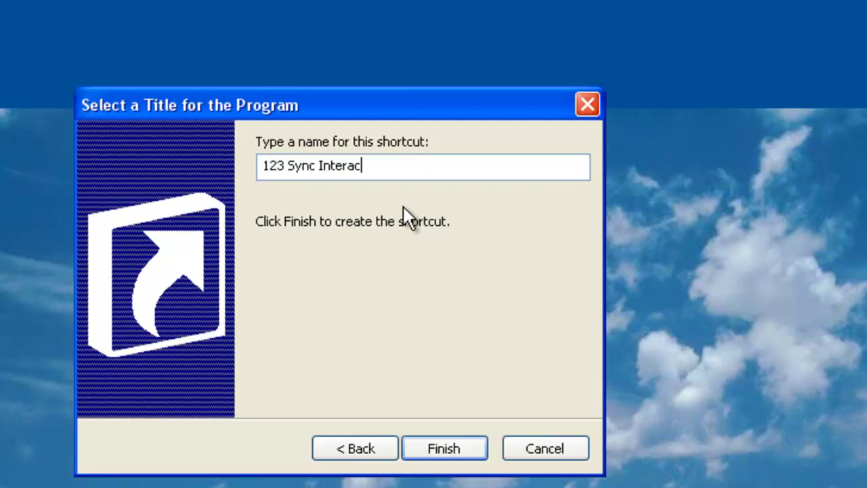
click(466, 454)
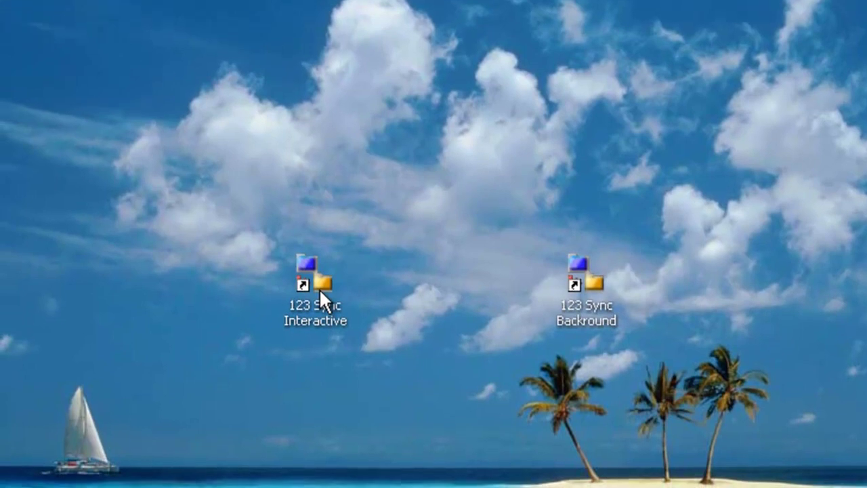
double_click(308, 373)
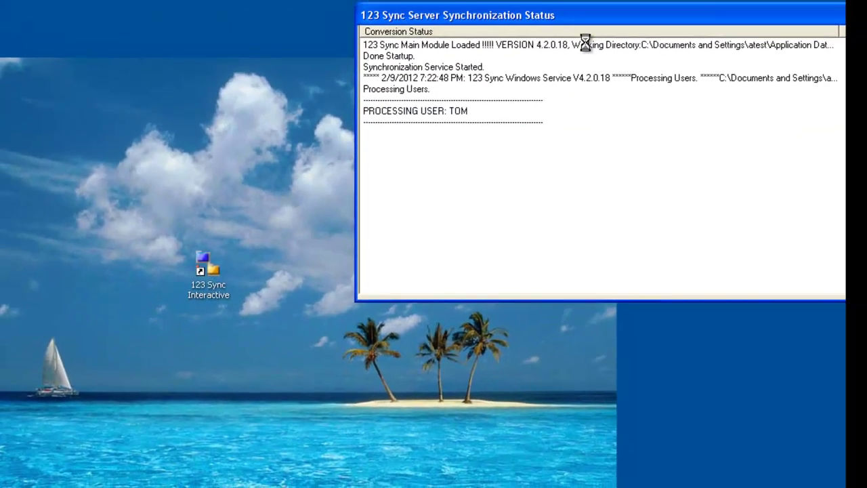